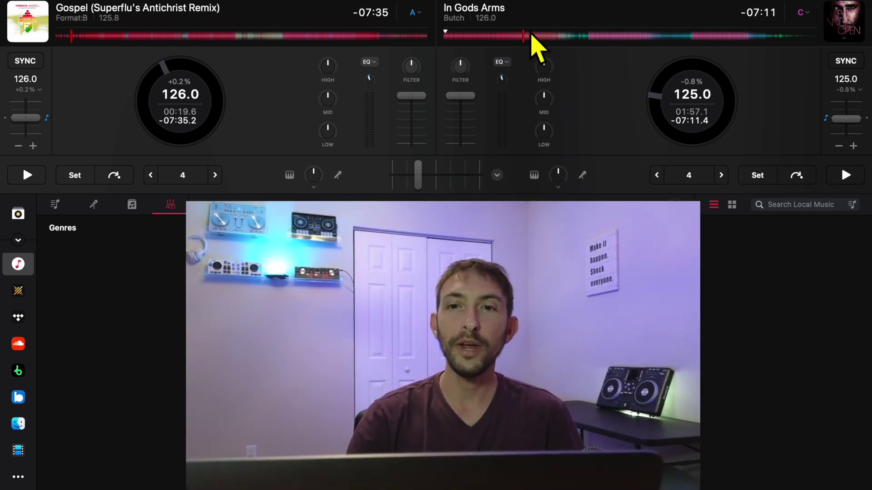
Step: Scrub In Gods Arms to a new position on deck 2, then show the stacked scrolling waveforms
left_click(486, 36)
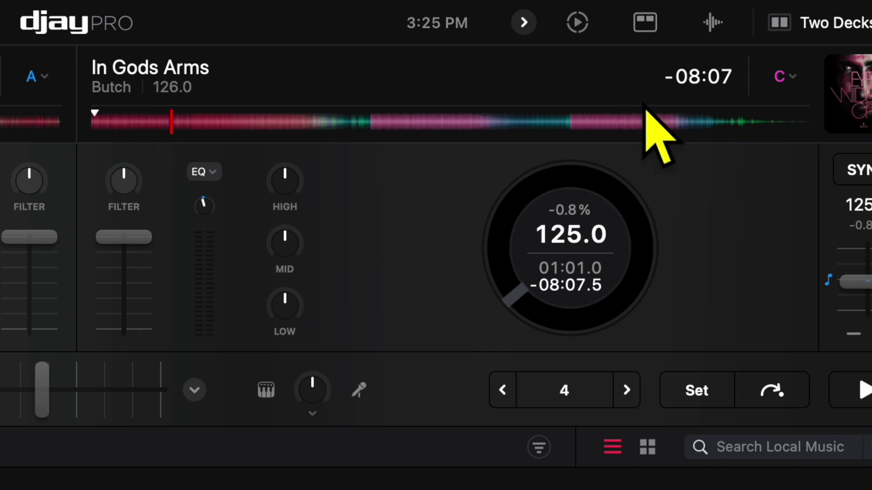
mouse_move(171, 129)
left_mouse_down()
mouse_move(684, 119)
mouse_move(299, 129)
left_mouse_up()
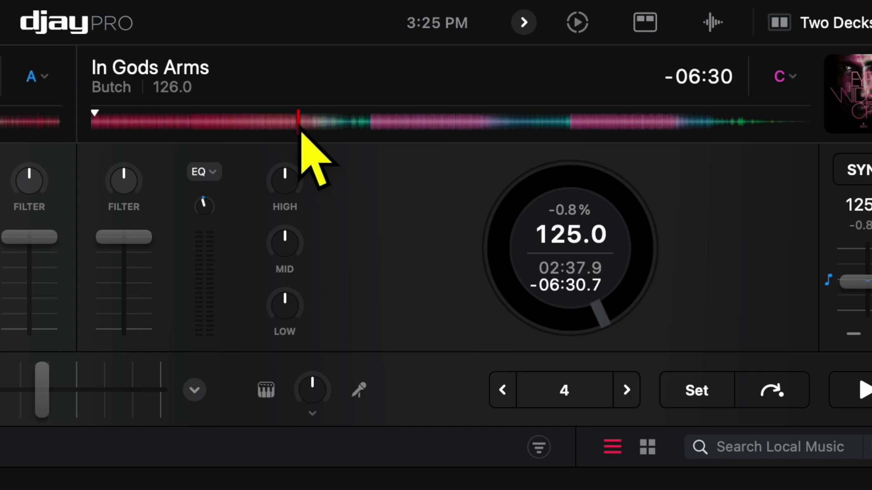
left_click(712, 23)
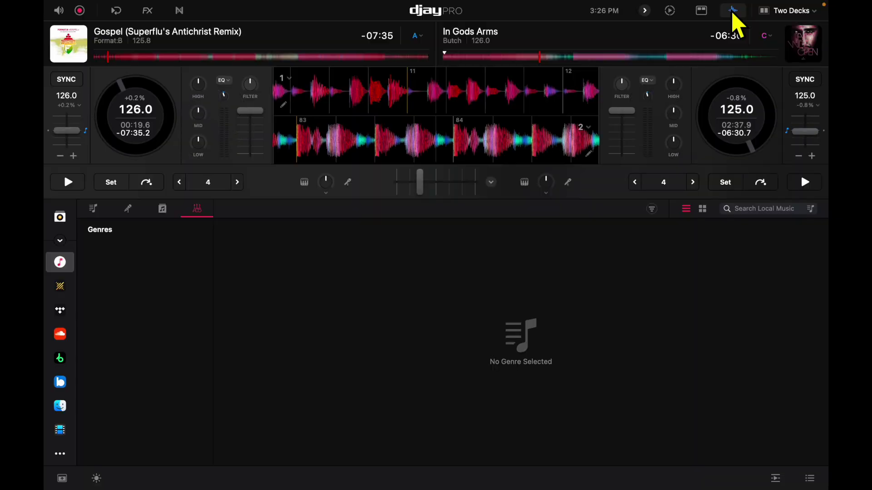
Step: Cue In Gods Arms back to just before its first beat
left_click(732, 14)
left_click(732, 14)
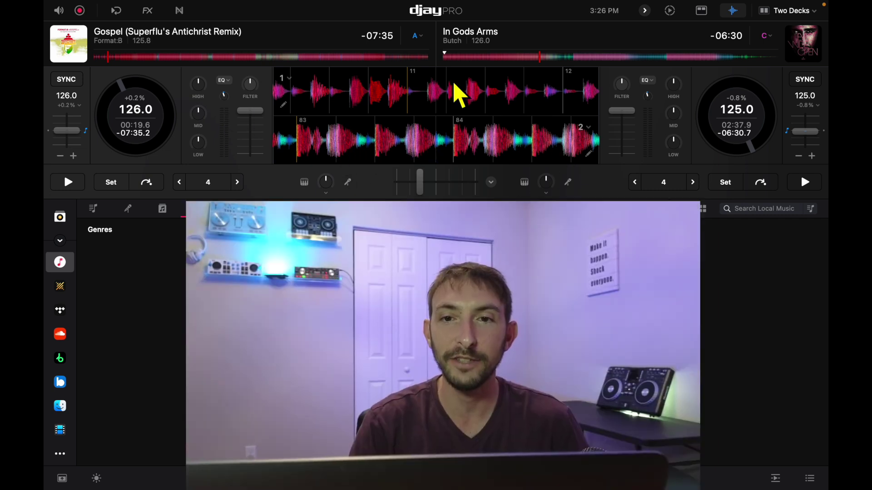
left_click_drag(480, 57, 410, 59)
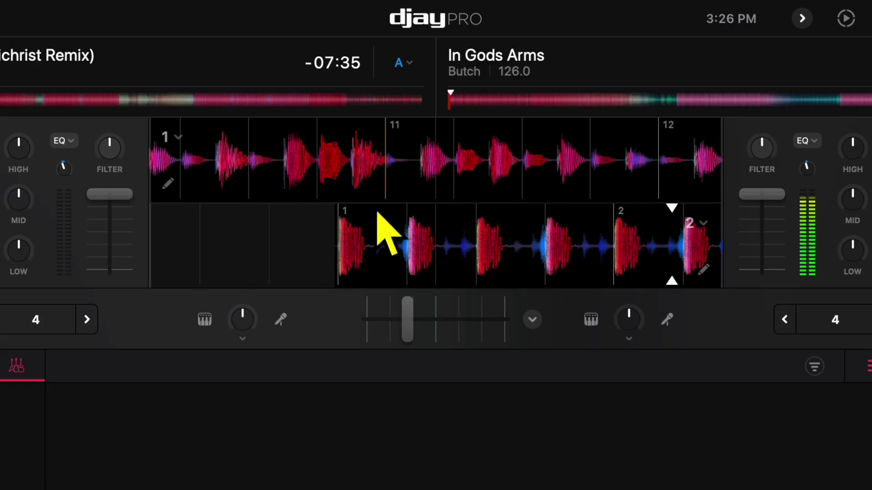
left_click_drag(388, 231, 653, 237)
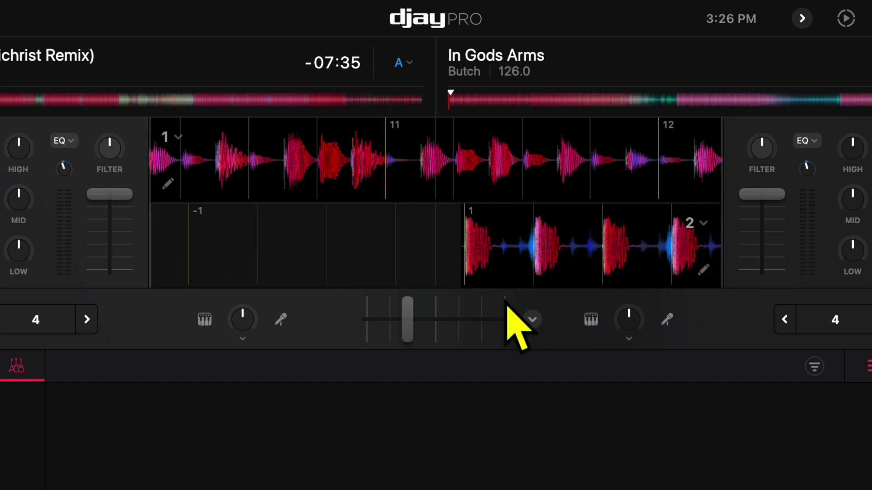
Step: Shift In Gods Arms' waveform so its beats line up with the grid, and start it playing
left_click_drag(541, 263, 117, 282)
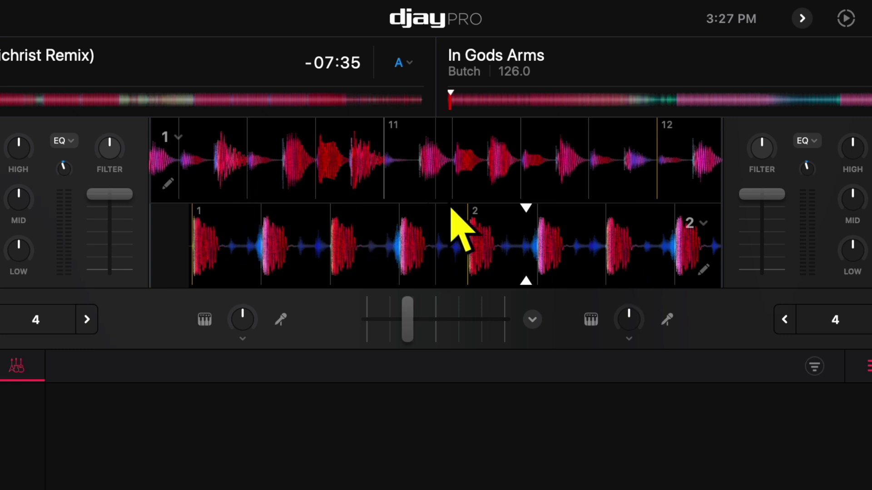
key("space")
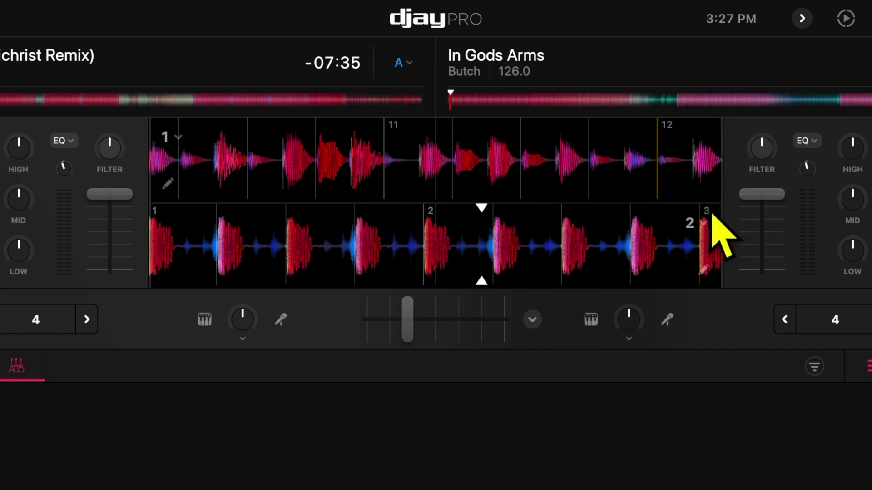
left_click(172, 137)
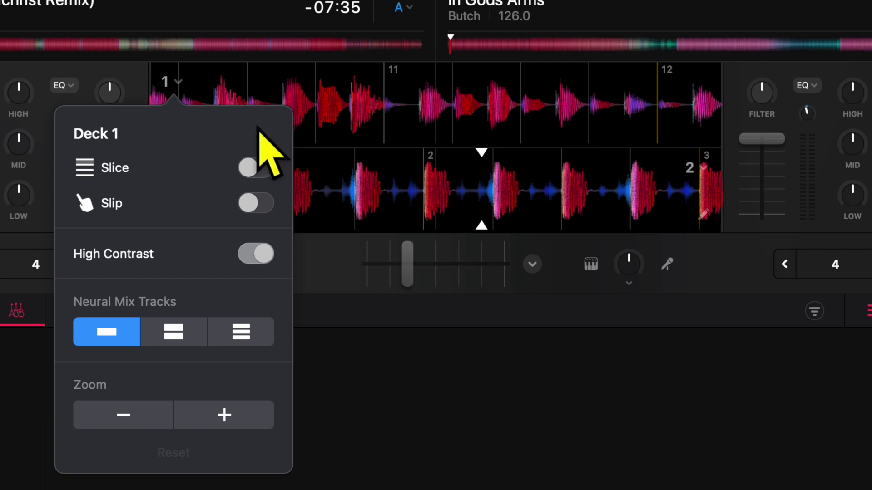
Step: Turn on Slice mode for deck 1 and trigger Gospel's slices 4, 5, then 4 again
left_click(266, 181)
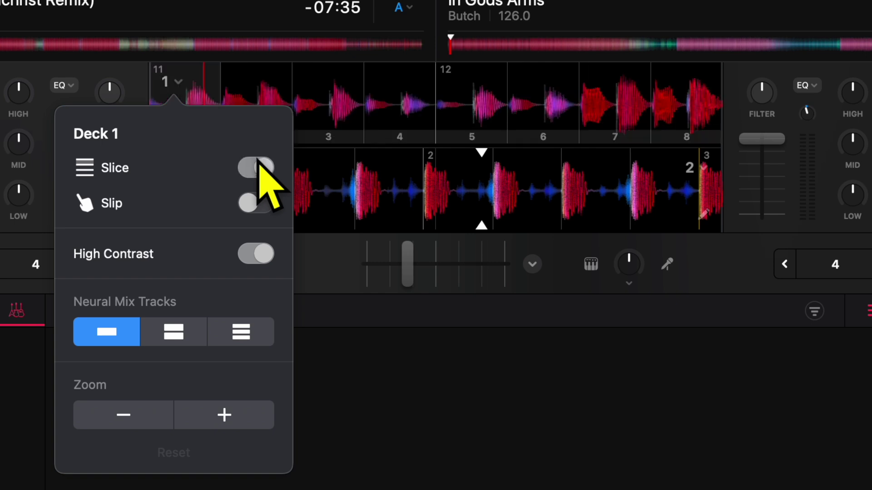
left_click(419, 136)
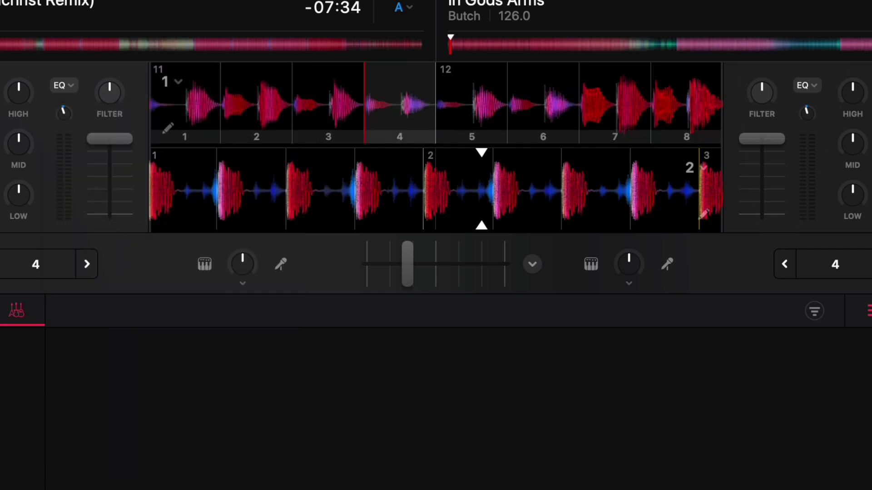
left_click(395, 94)
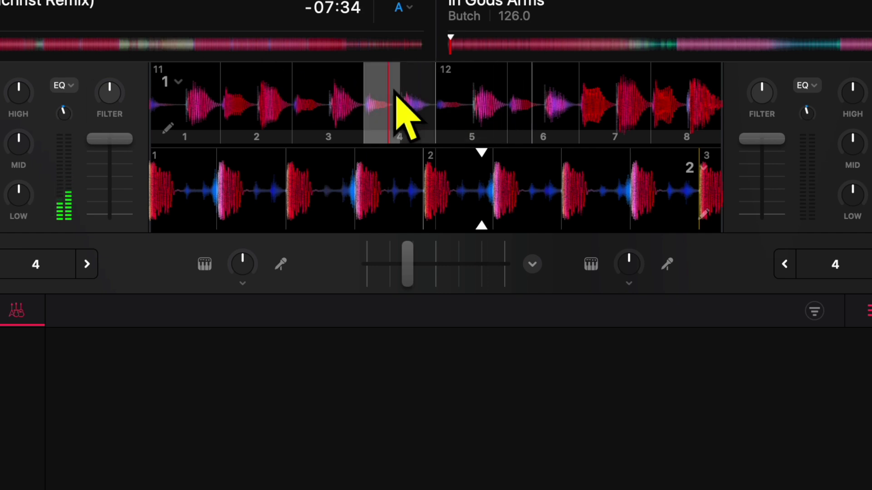
left_click(495, 102)
left_click(381, 105)
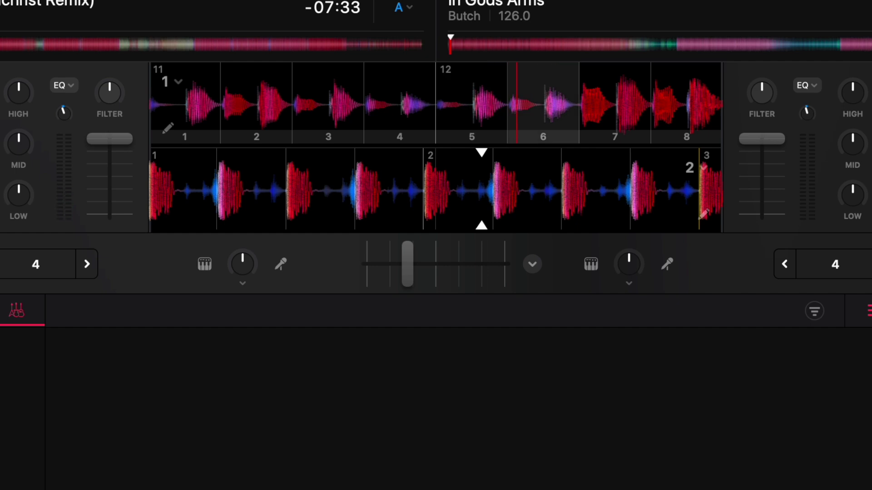
Step: Switch deck 1 from Slice mode to Slip mode
left_click(179, 81)
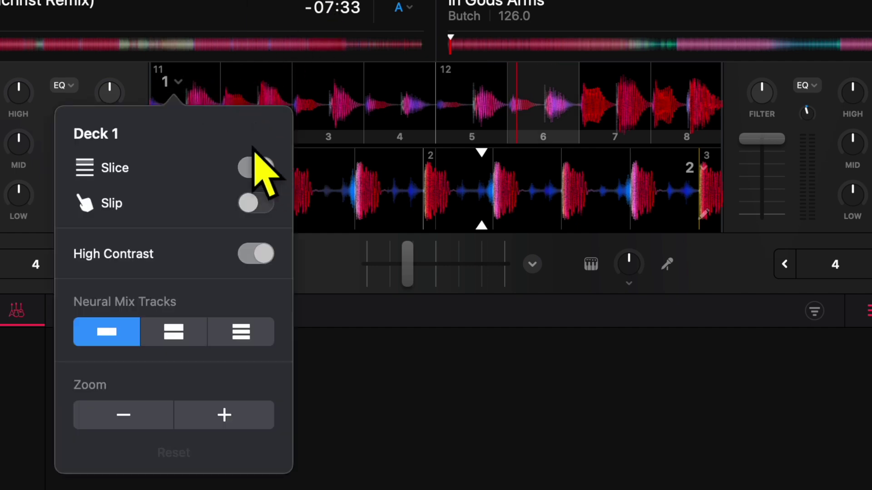
left_click(257, 169)
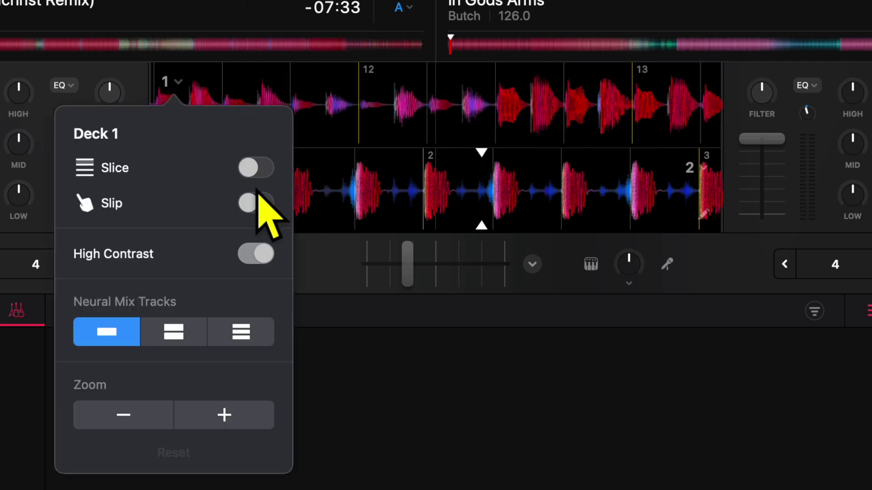
left_click(255, 203)
left_click(409, 116)
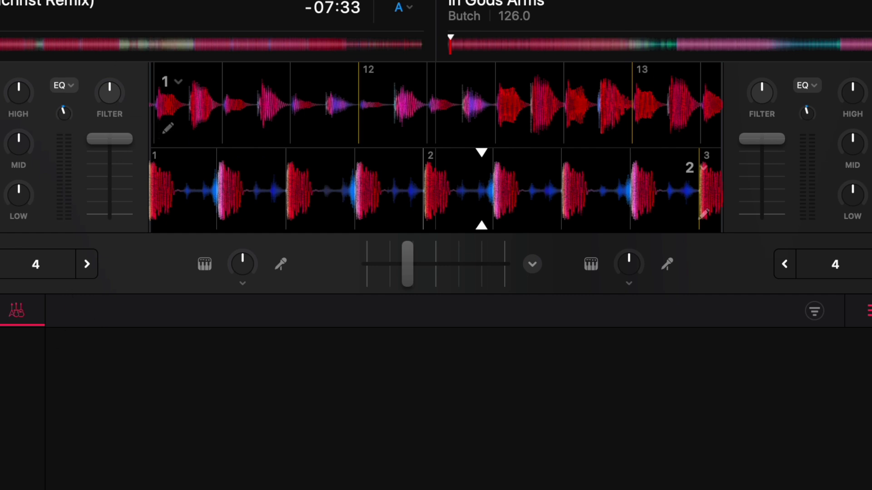
Step: Play Gospel, scratch it backwards on its waveform, then stop it
key("space")
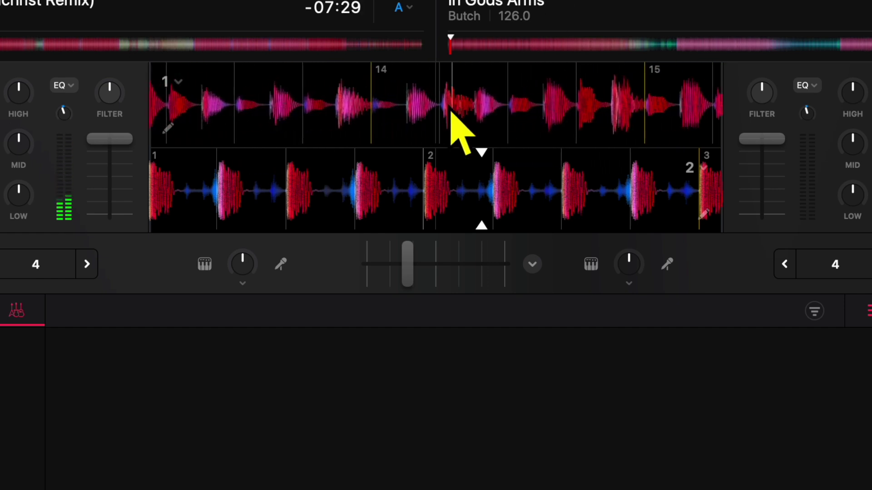
left_click_drag(451, 110, 417, 122)
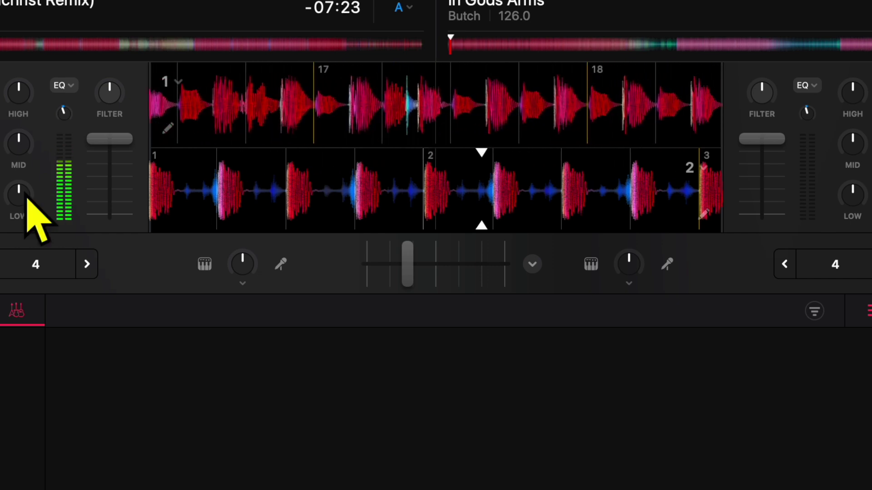
key("space")
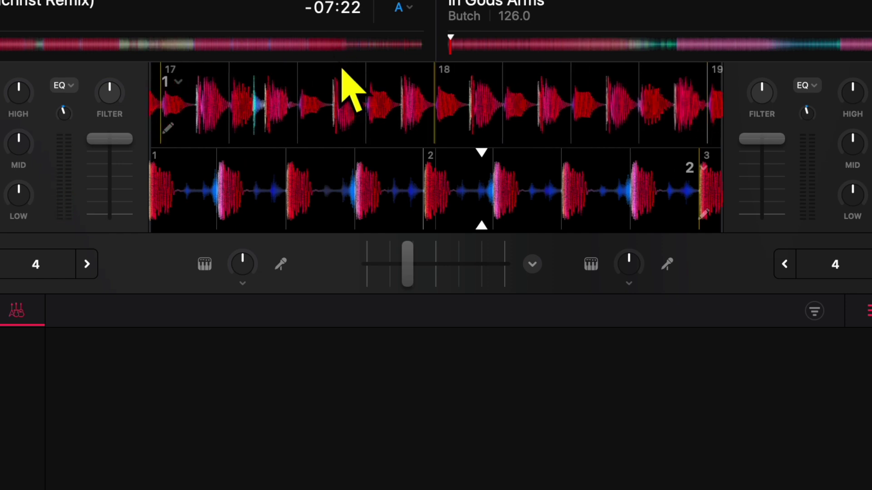
left_click(171, 85)
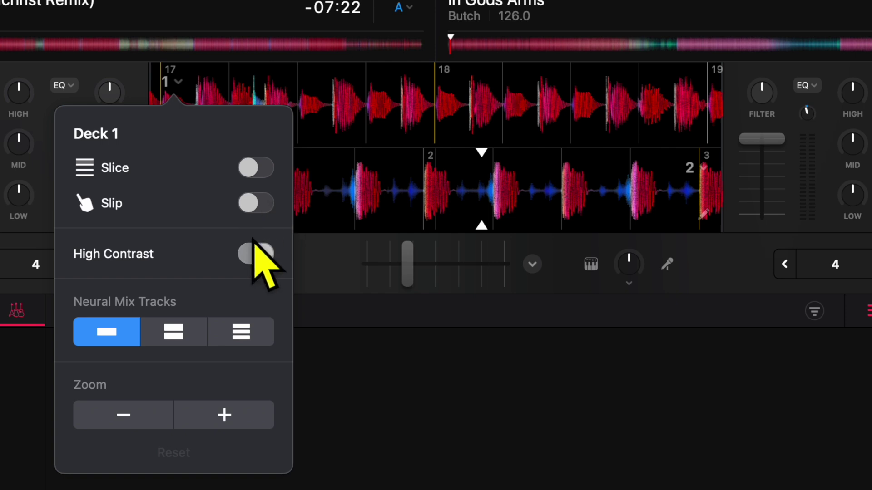
Step: Toggle Deck 1's High Contrast off and on twice, leaving it on, and enable Neural Mix Tracks
left_click(256, 257)
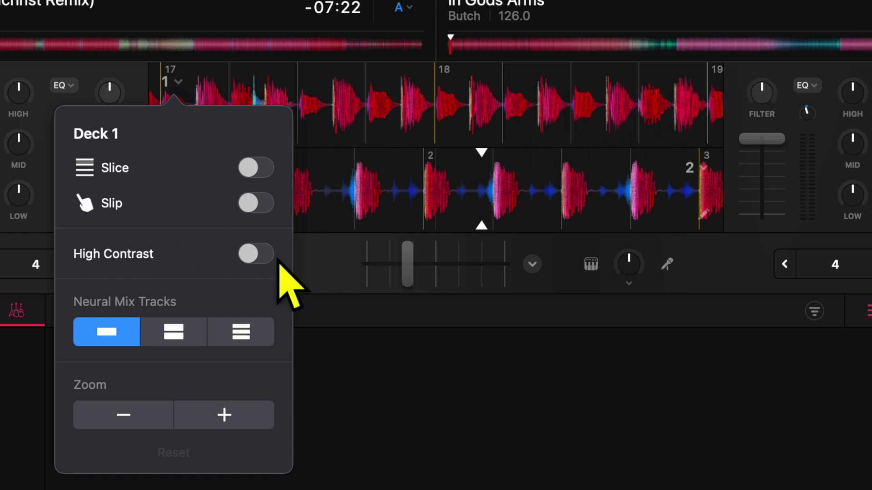
left_click(256, 254)
left_click(256, 255)
left_click(256, 255)
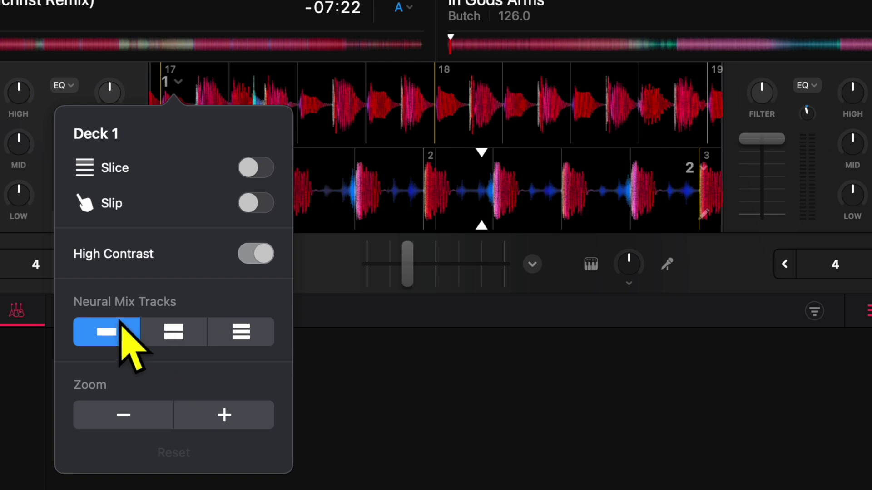
left_click(186, 340)
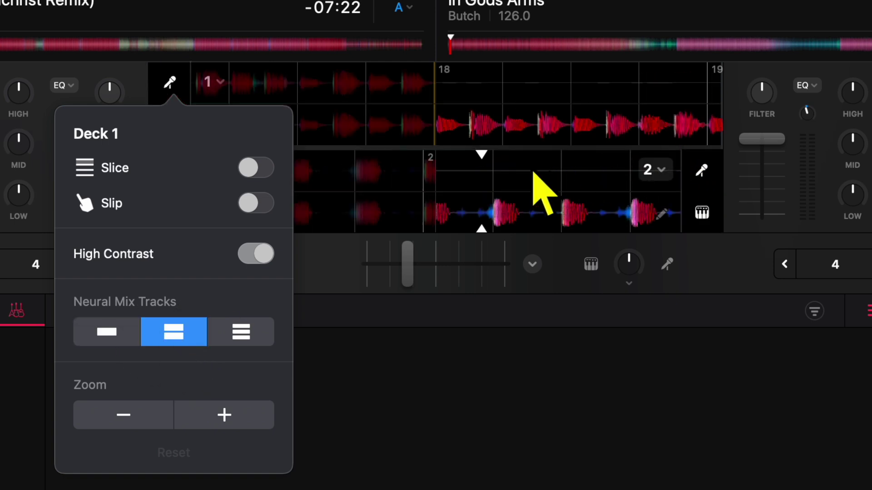
left_click(542, 193)
left_click(424, 171)
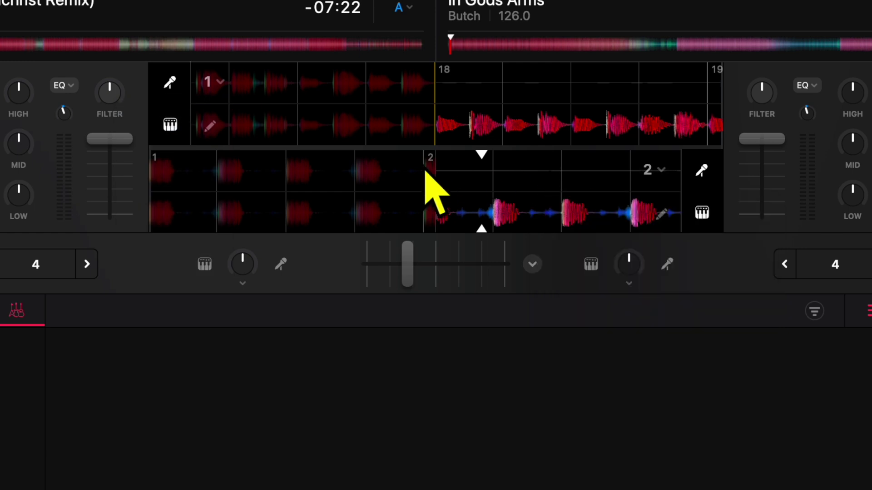
left_click(211, 82)
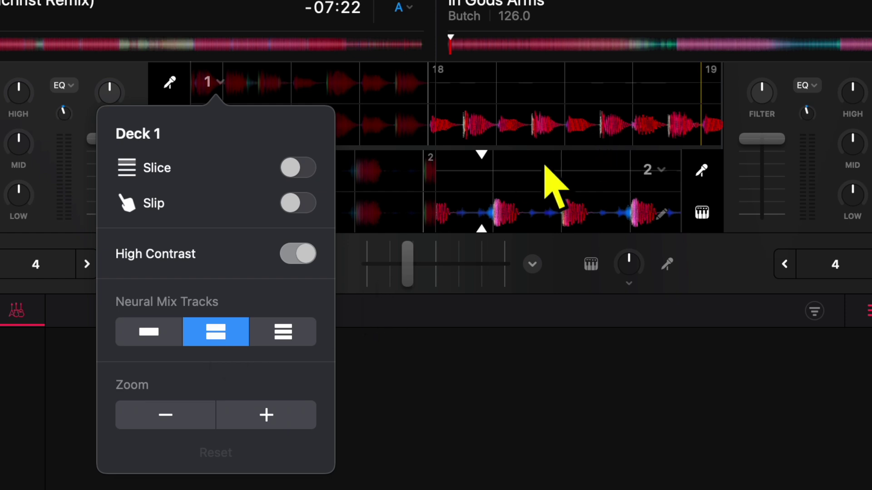
left_click(274, 338)
left_click(546, 195)
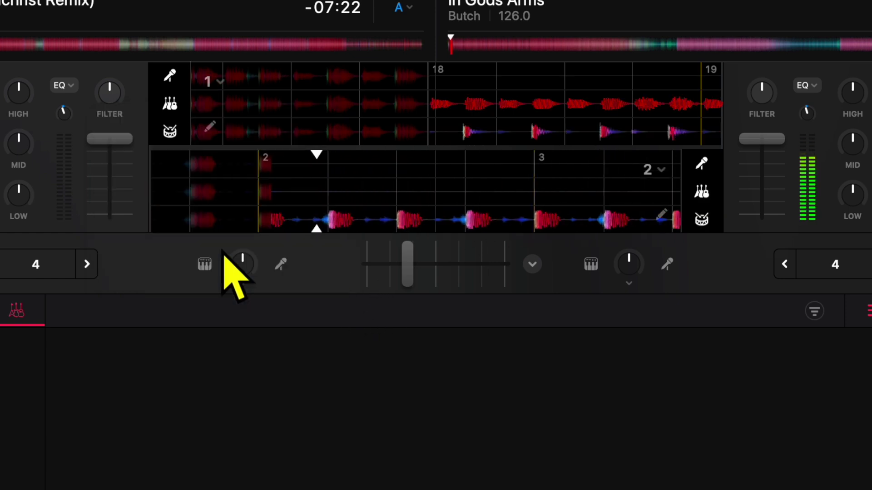
left_click(219, 82)
left_click(220, 83)
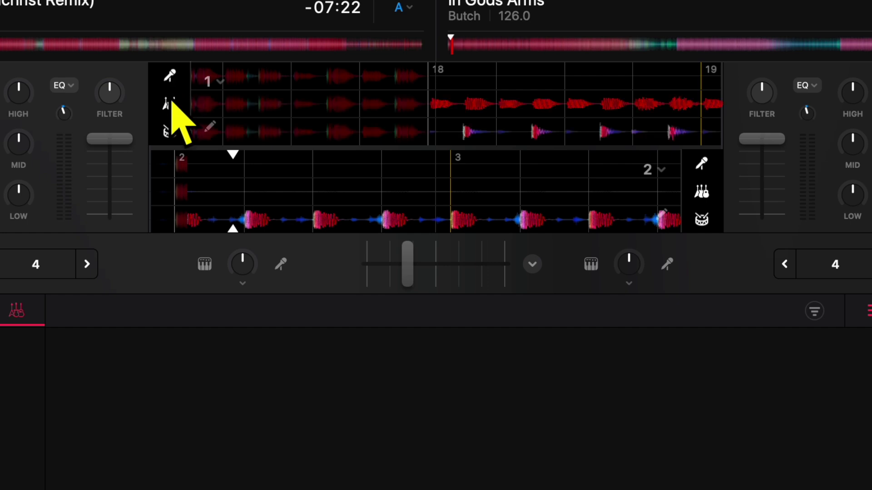
left_click(170, 104)
left_click(702, 191)
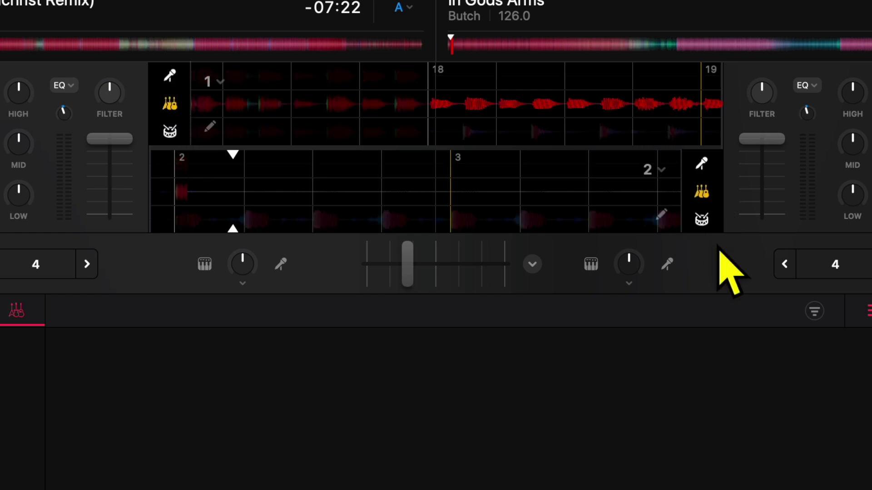
left_click(703, 219)
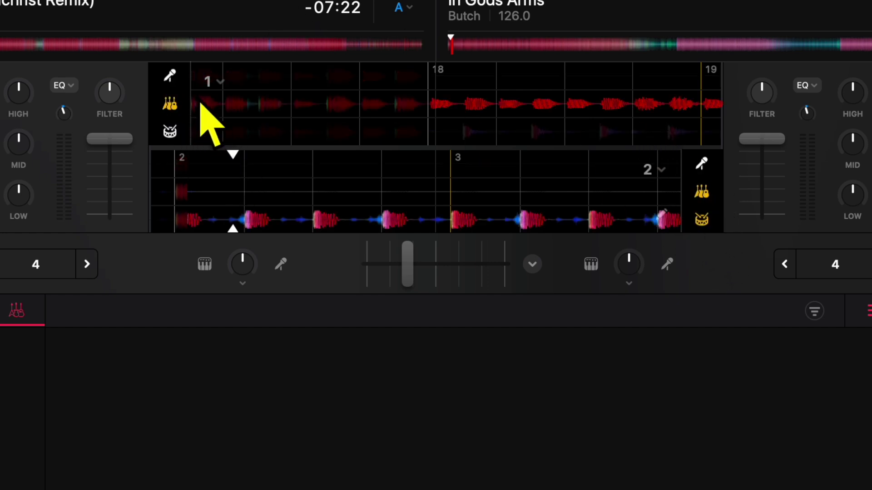
left_click(214, 83)
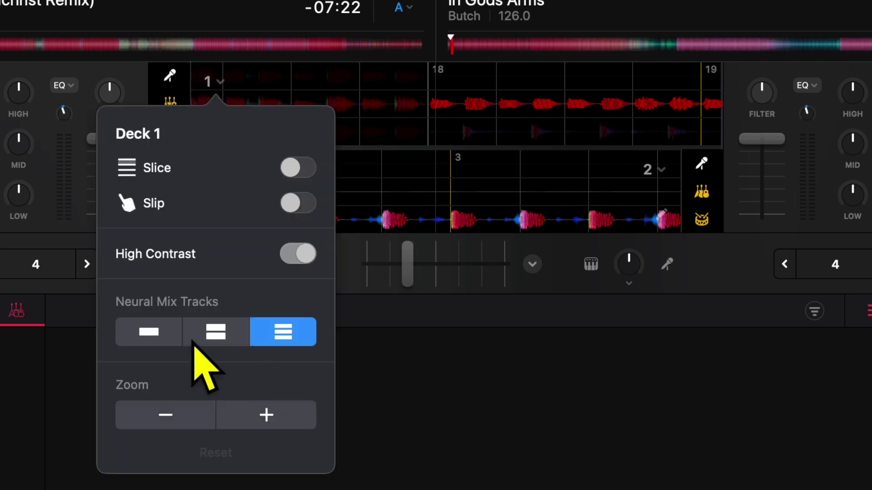
left_click(169, 329)
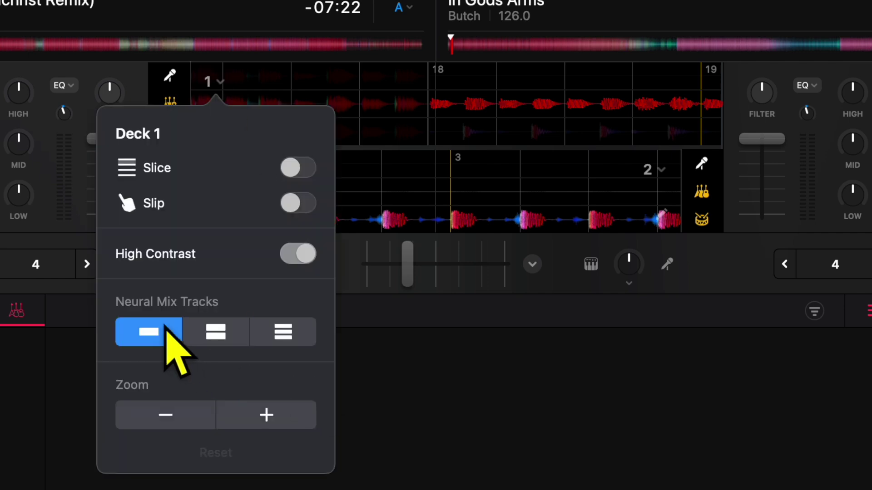
left_click(263, 409)
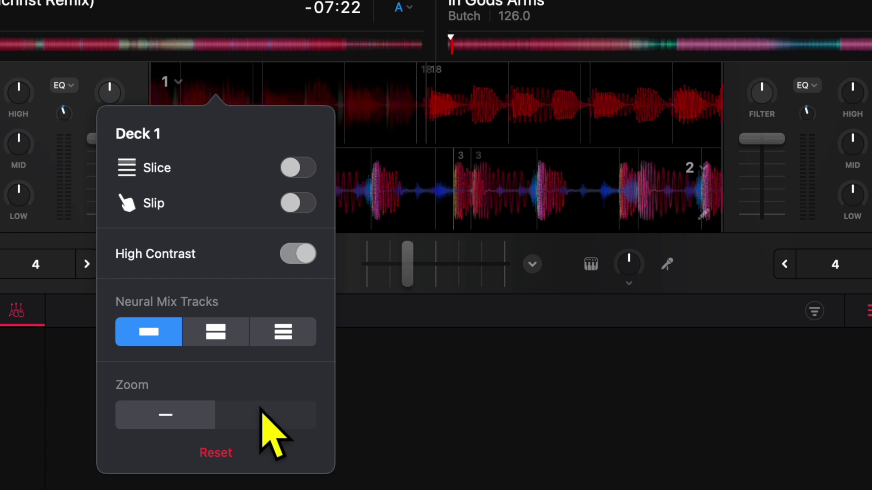
Step: Zoom Deck 1's waveform out, reset the zoom to default, and close the display options
left_click(182, 417)
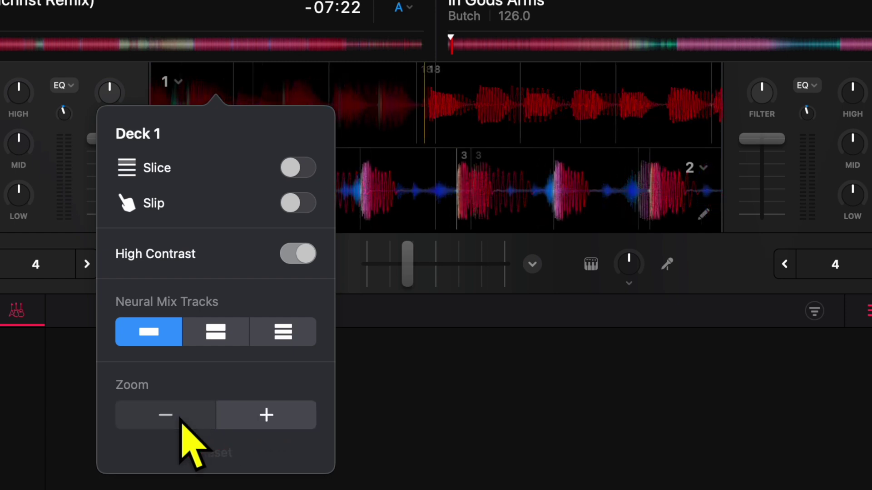
left_click(219, 453)
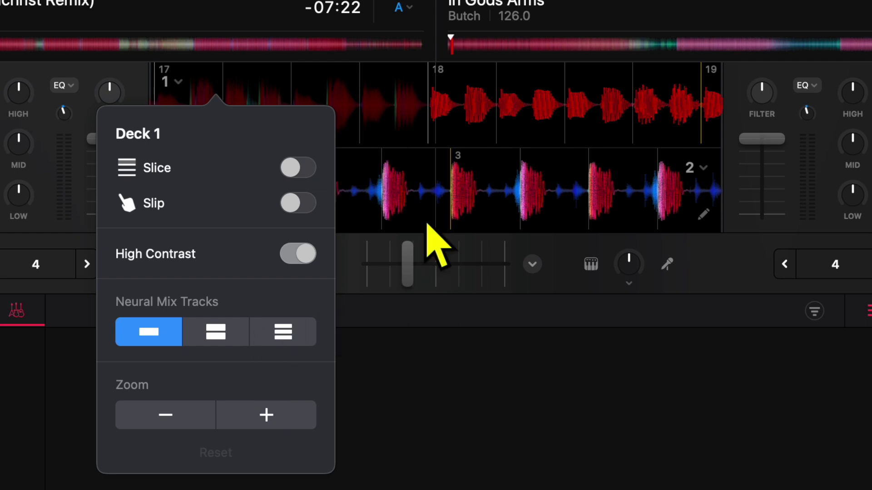
left_click(645, 173)
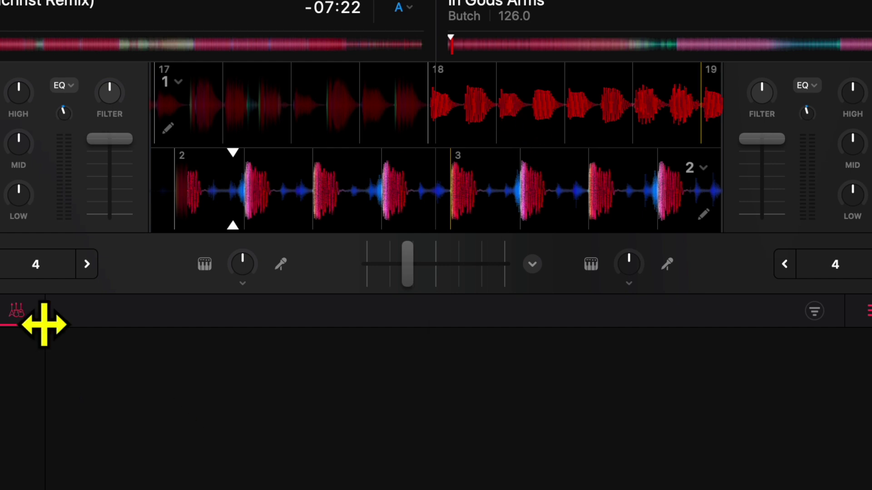
Step: Open Deck 1's Edit Grid and nudge its beat grid right, left, then right again
left_click(173, 131)
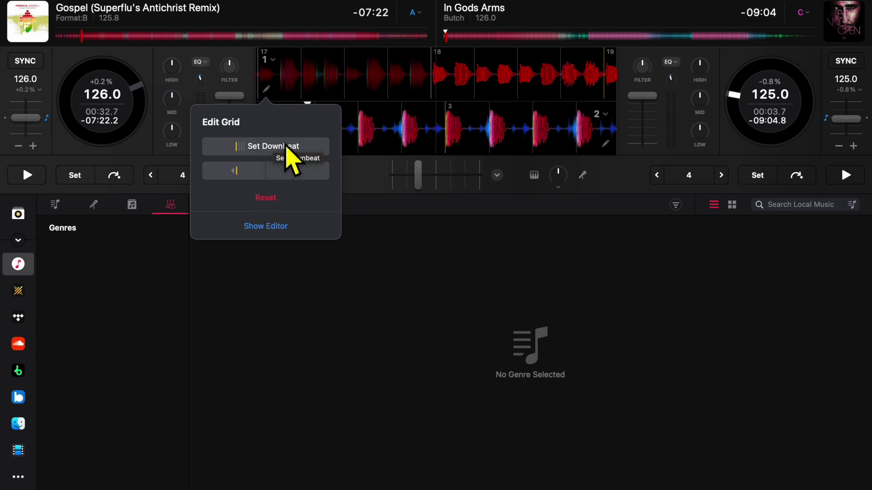
left_click(291, 174)
left_click(236, 169)
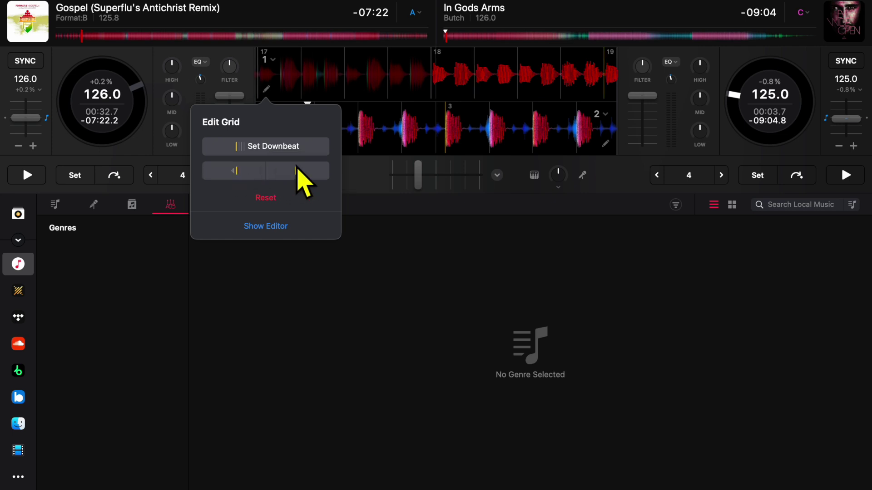
left_click(298, 171)
Step: Open the full grid editor showing Gospel at 125.8 BPM and In Gods Arms at 126.0 BPM
left_click(274, 225)
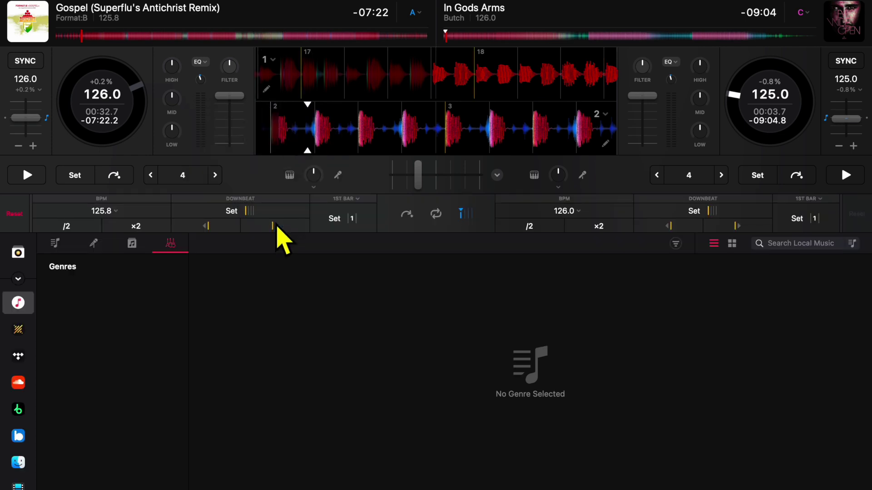